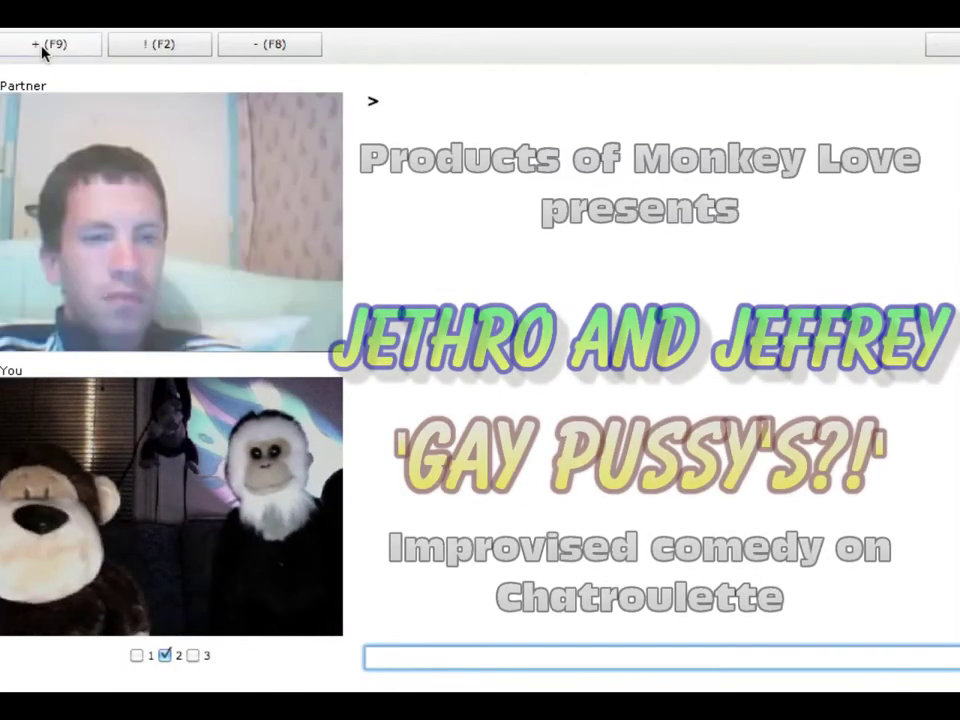
- Skip to the next random partner and wait for their live video to load
click(43, 52)
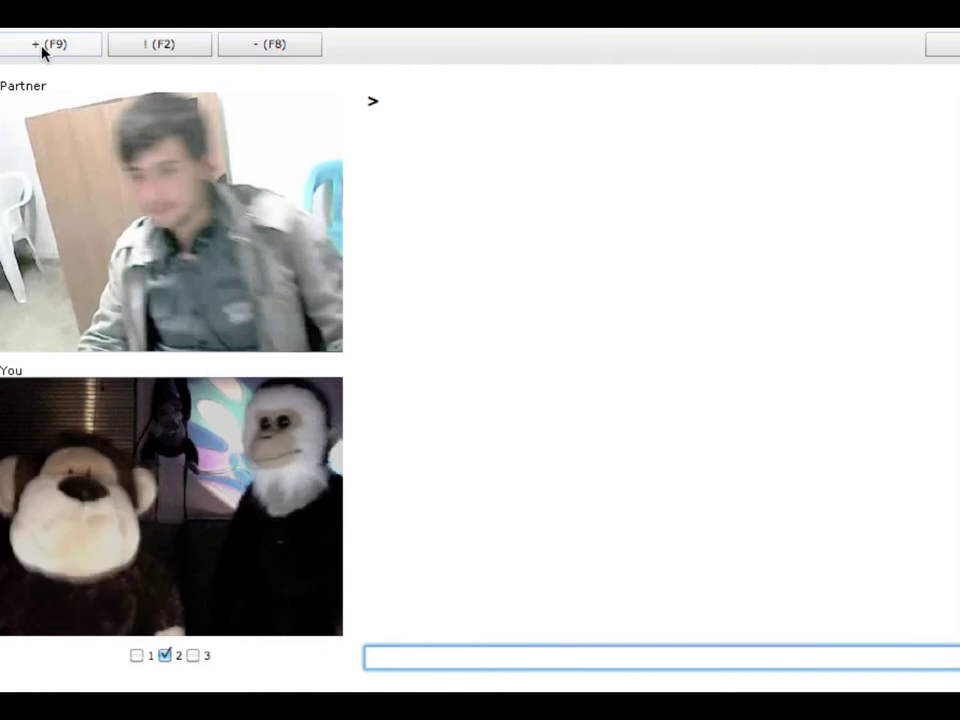
- Skip to another partner, who then sends three profane messages in the chat
click(42, 52)
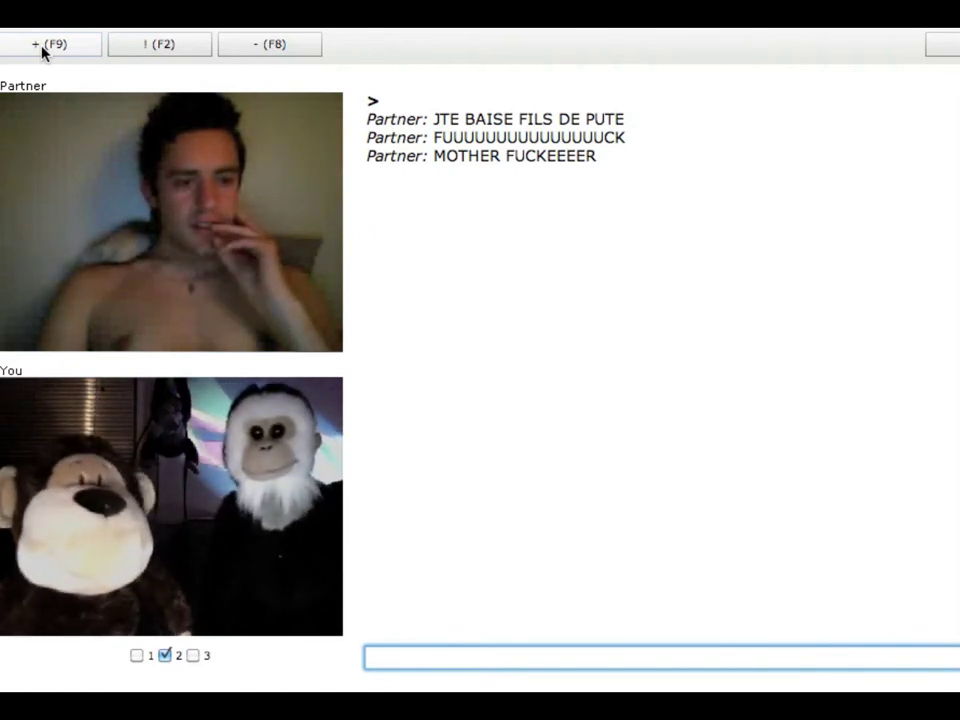
- Skip three partners in a row until one sends "hello" and "im gr8 thnx wbu"
click(43, 50)
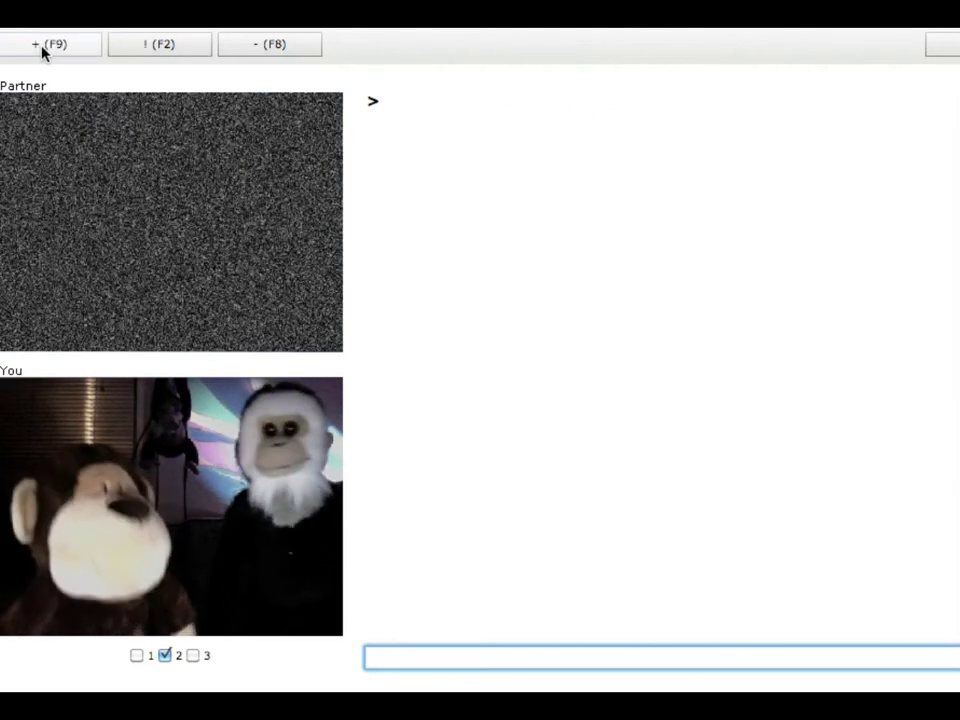
click(43, 50)
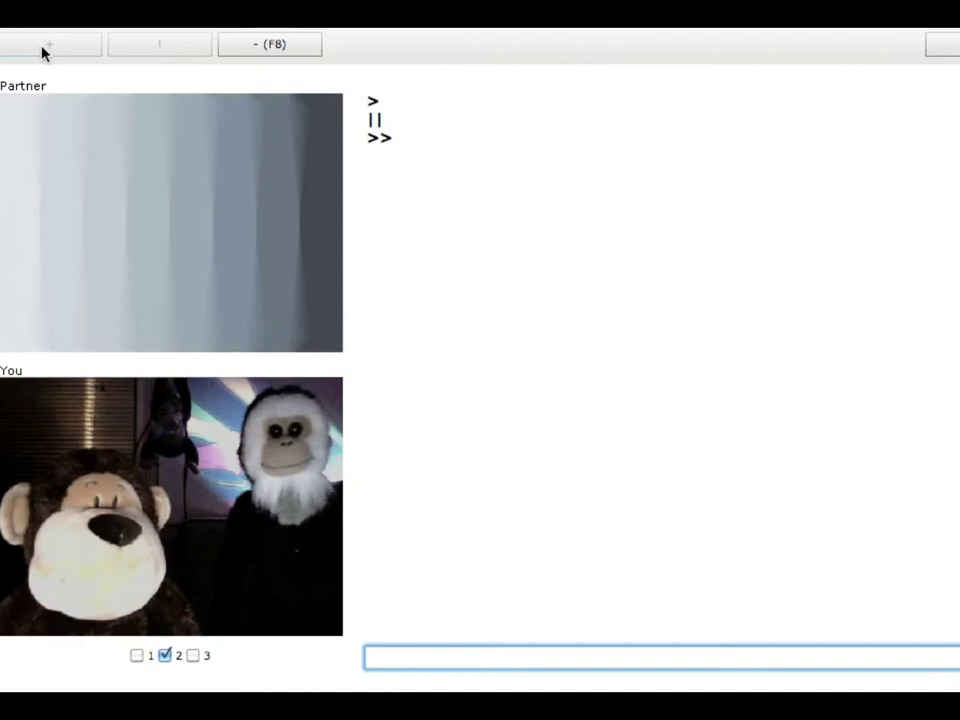
click(43, 50)
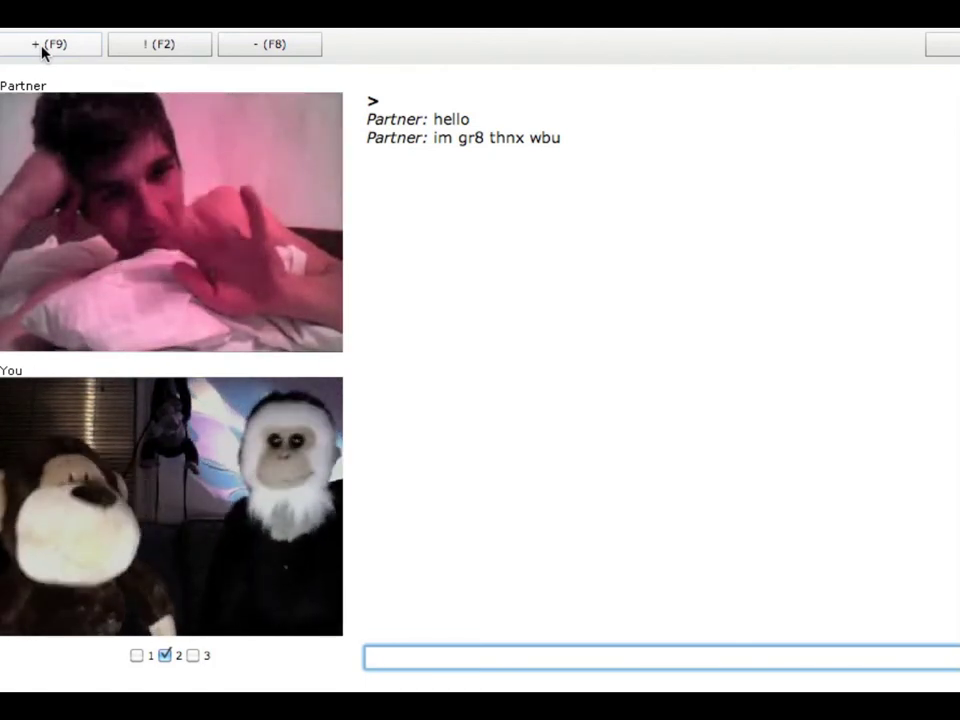
- Skip the chatting partner and the shirtless tattooed one, reaching a blank-wall video
click(42, 48)
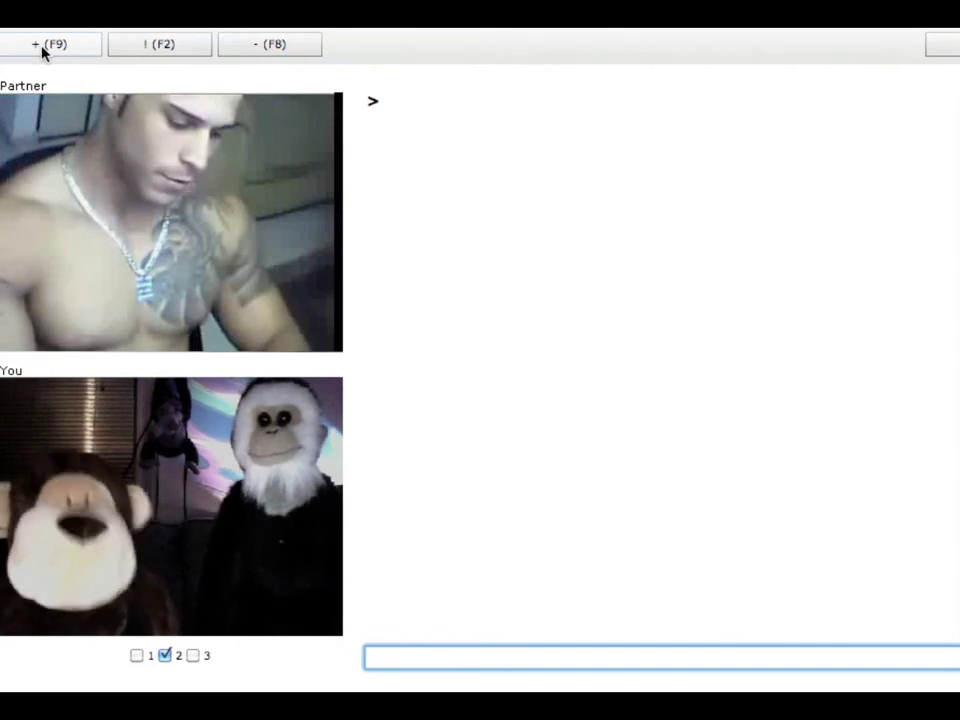
click(42, 52)
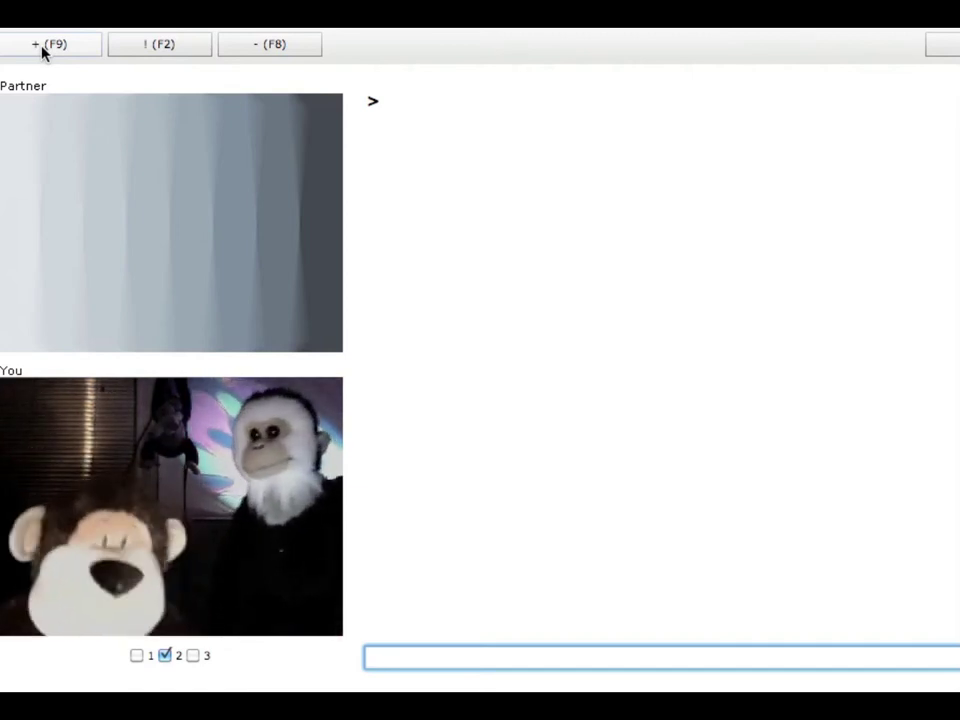
- Connect to the next partner, who sends "haha was das denn :D"
click(43, 52)
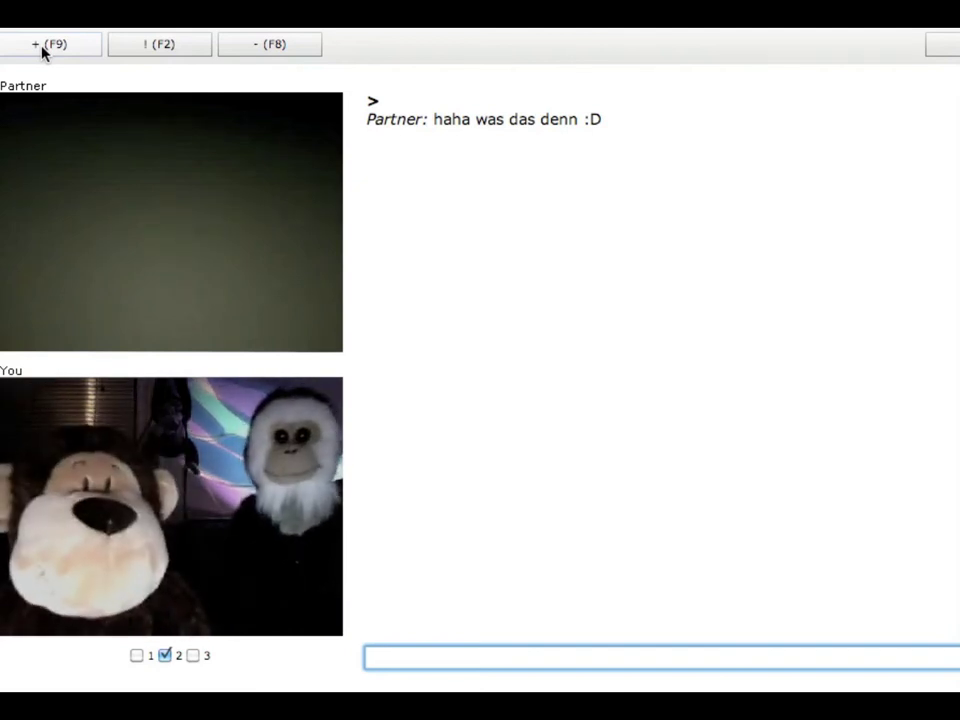
- Skip the laughing partner and then the partner on the sofa
click(42, 52)
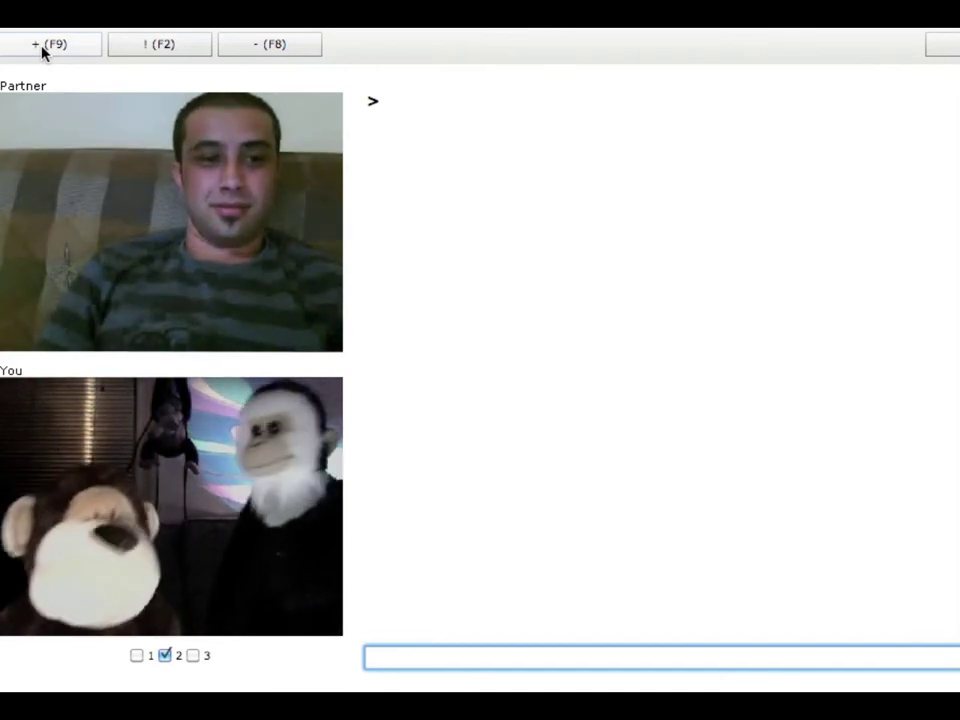
click(44, 48)
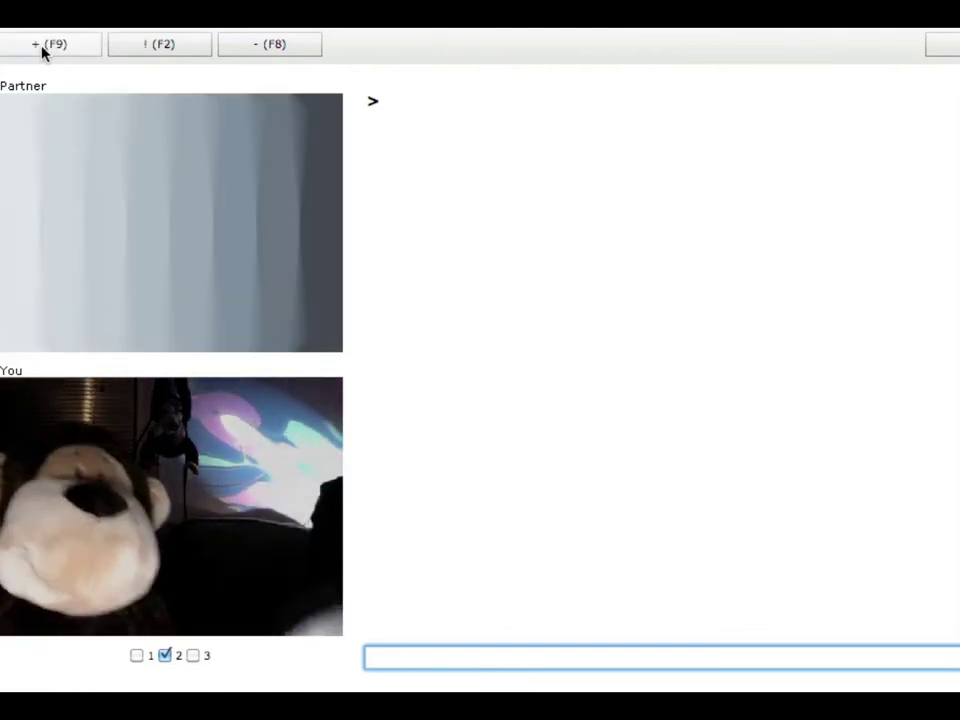
- Skip twice, past a briefly connected partner, to a stranger in a blurred room
click(44, 52)
click(44, 52)
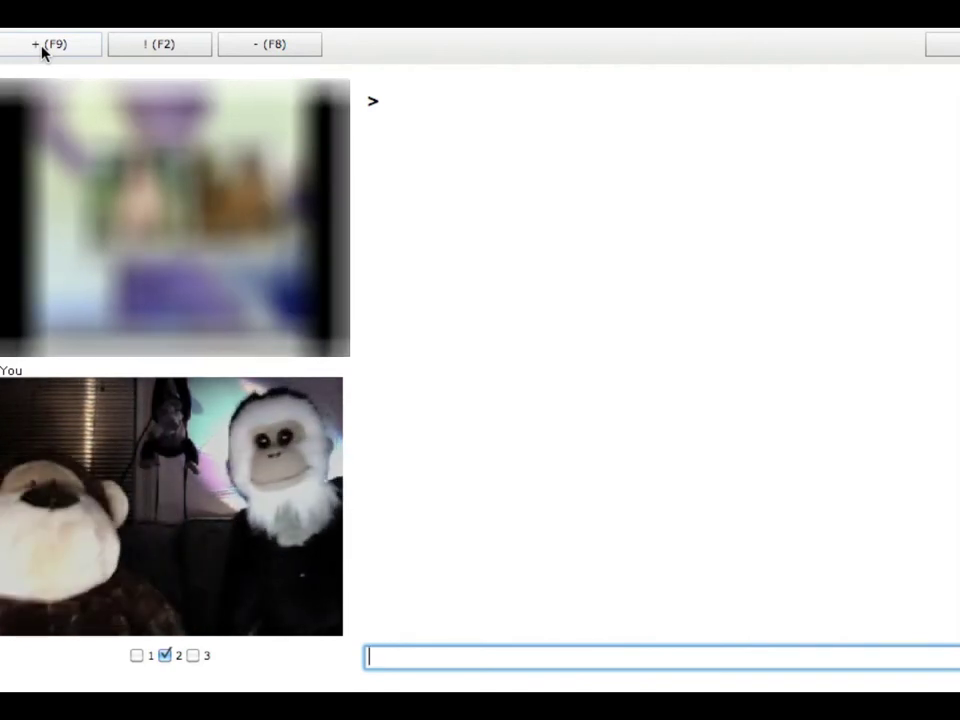
- Skip six partners, including the blue-sweater, white-t-shirt and poster ones, reaching the capped partner
click(42, 50)
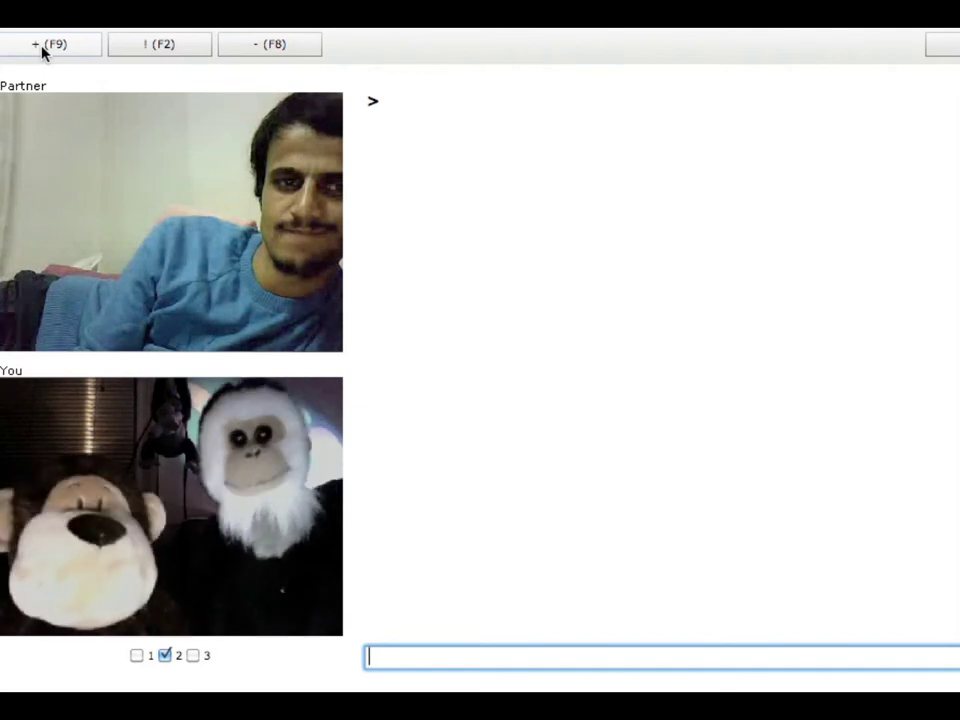
click(42, 50)
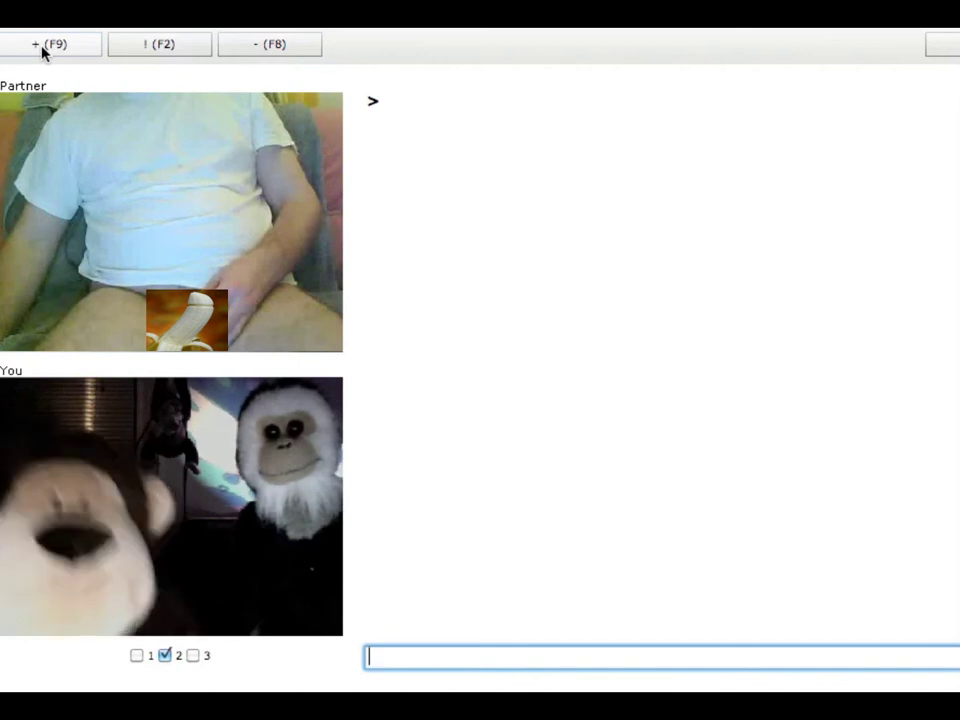
click(43, 47)
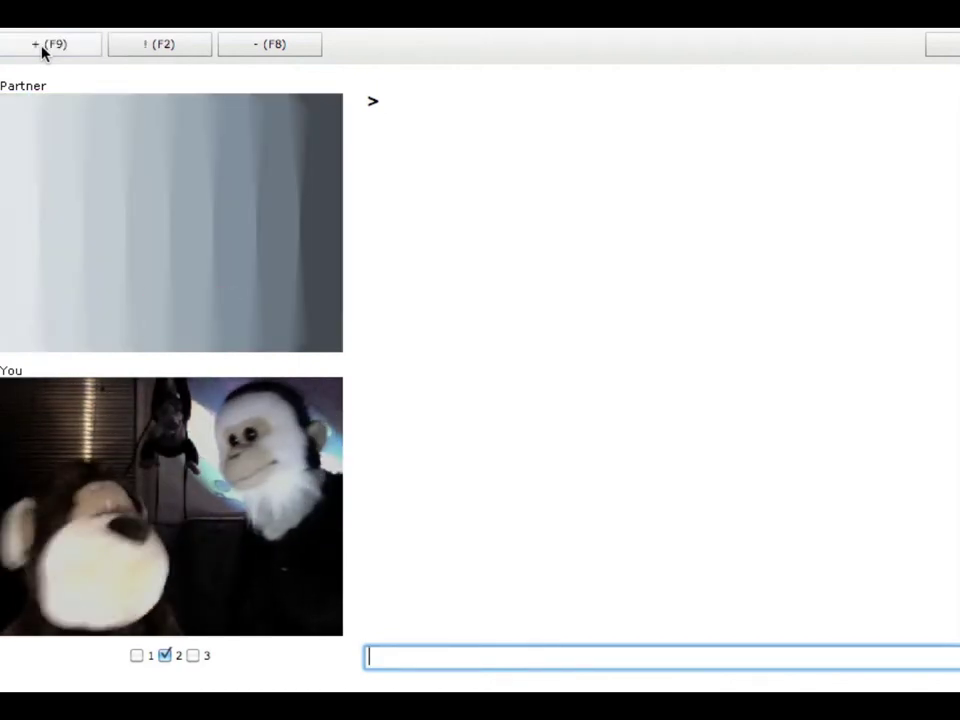
click(43, 47)
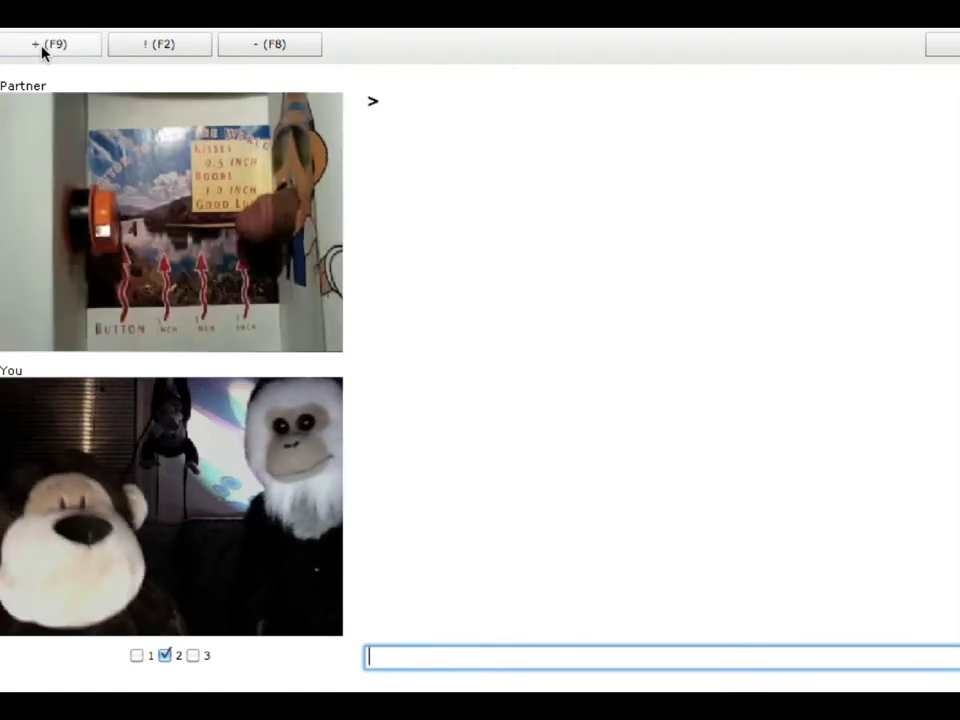
click(43, 47)
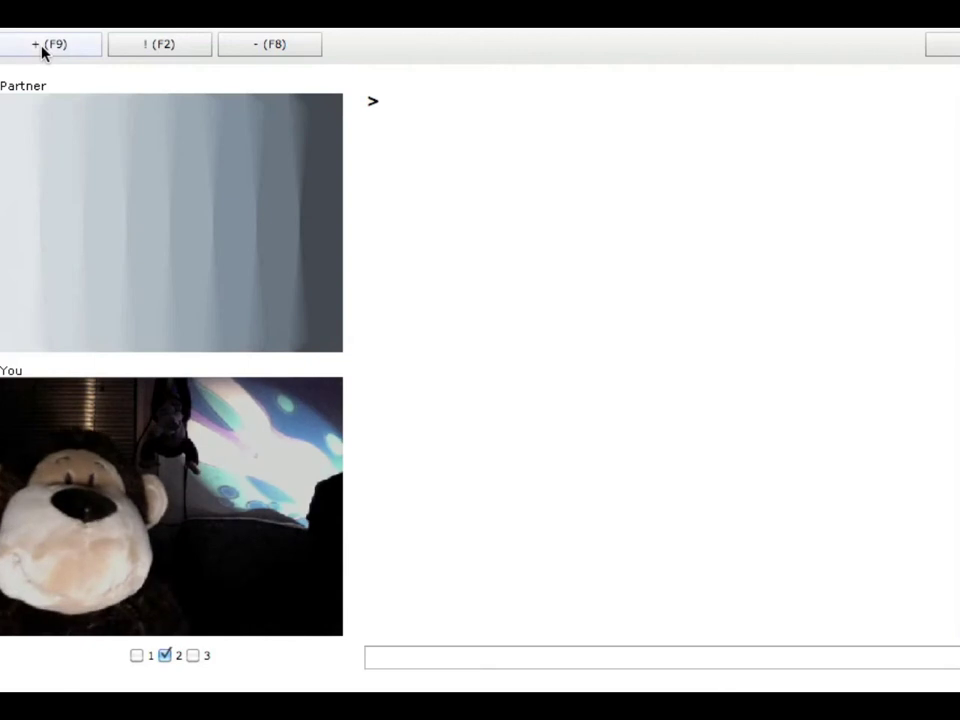
click(43, 52)
- Skip the newly loaded partner and wait for the next connection
click(43, 50)
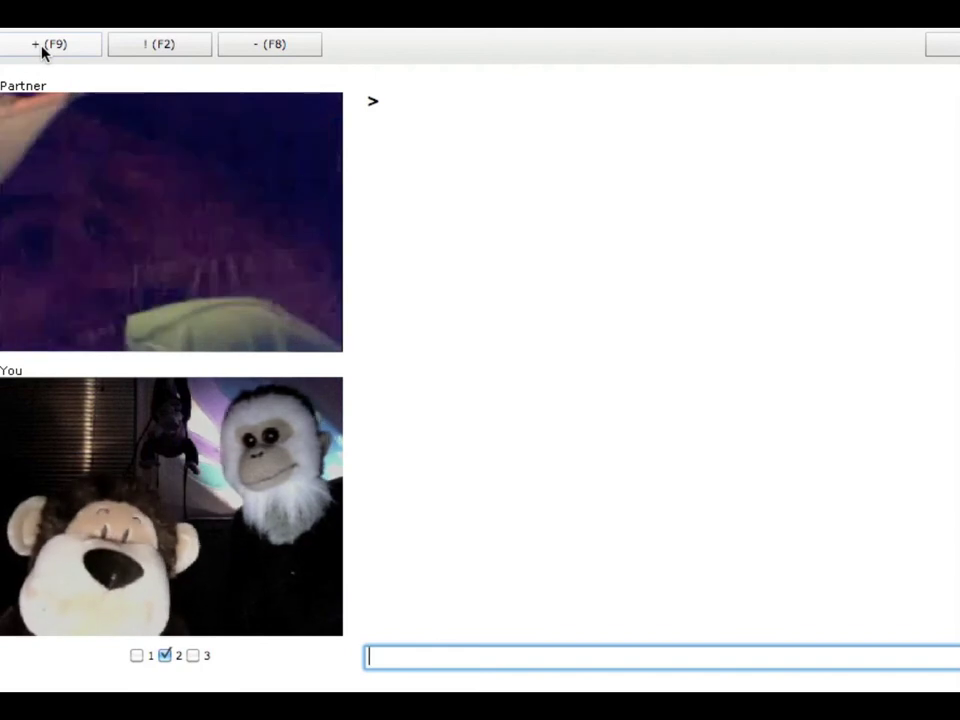
- Skip to the next partner, ending with two young men sending five crude insults
click(42, 50)
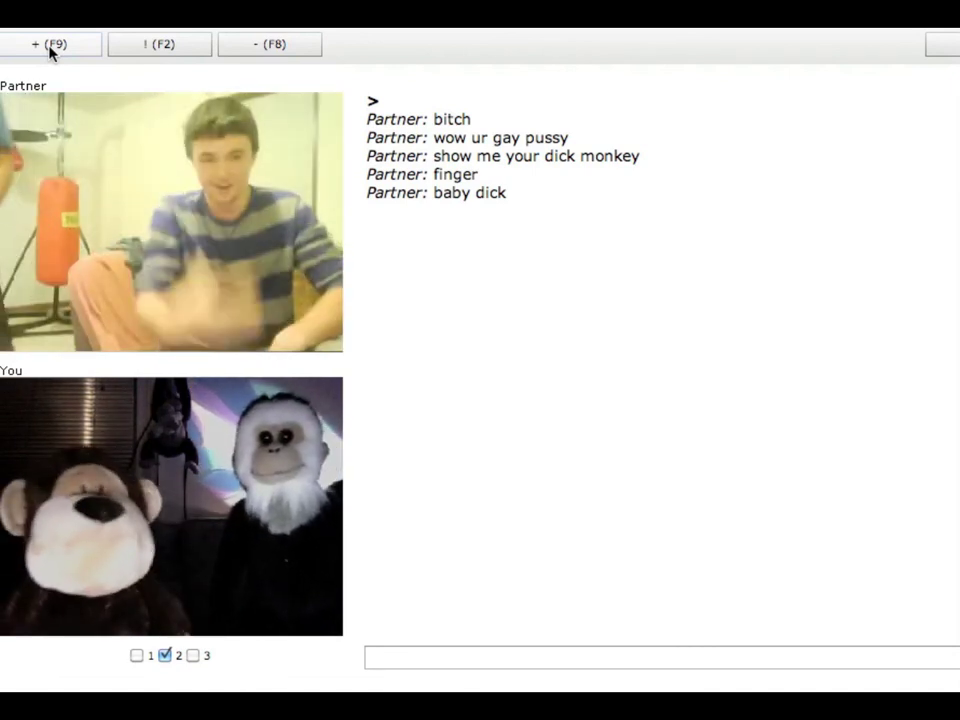
- Disconnect from the striped-shirt partner using the '+ (F9)' button
click(50, 48)
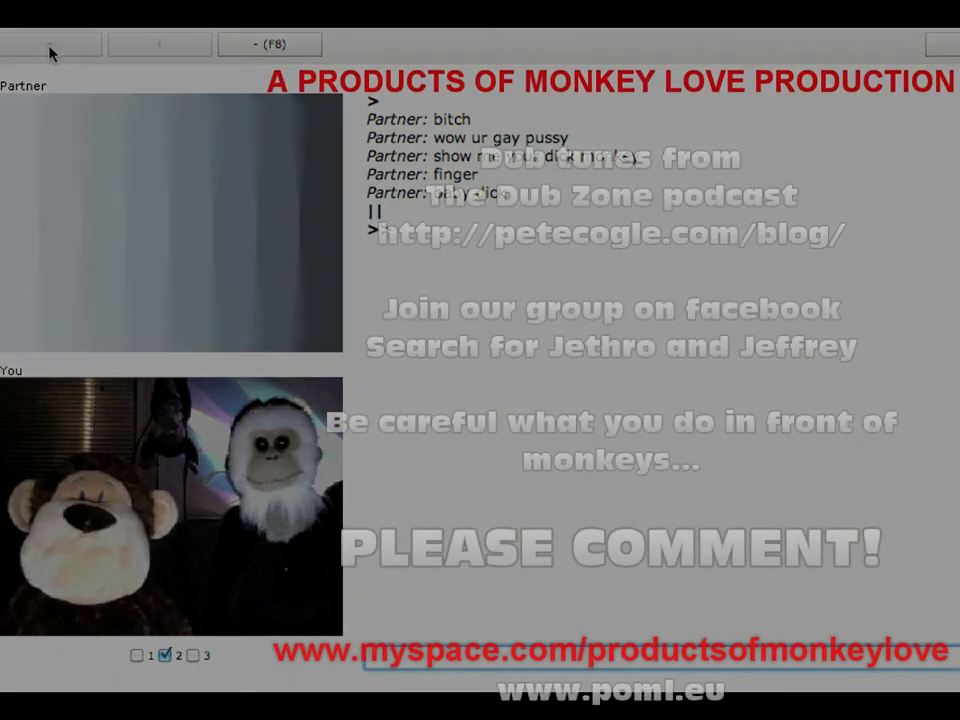